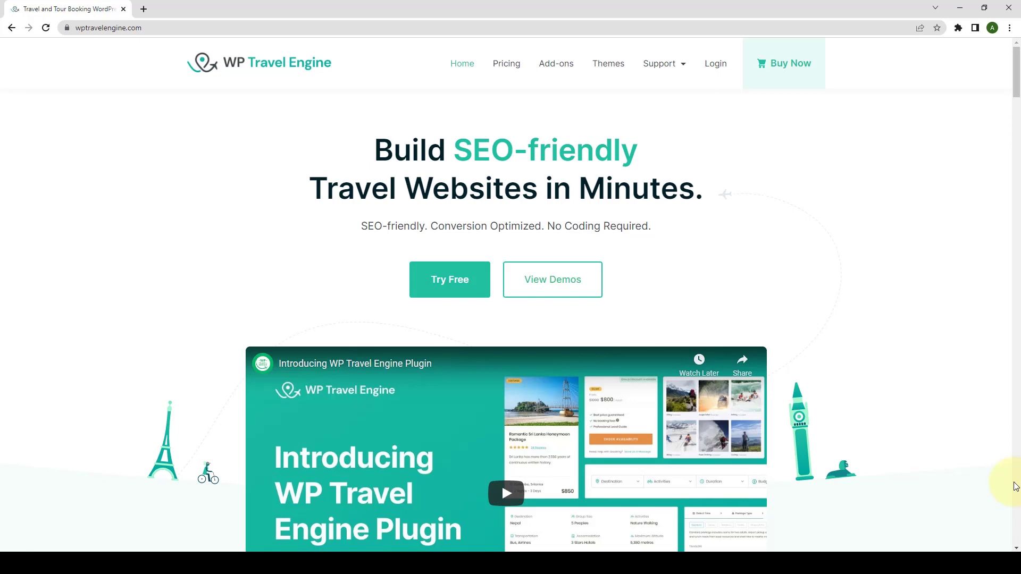
Check the WP Travel Engine site address and request the free plugin version.
click(213, 28)
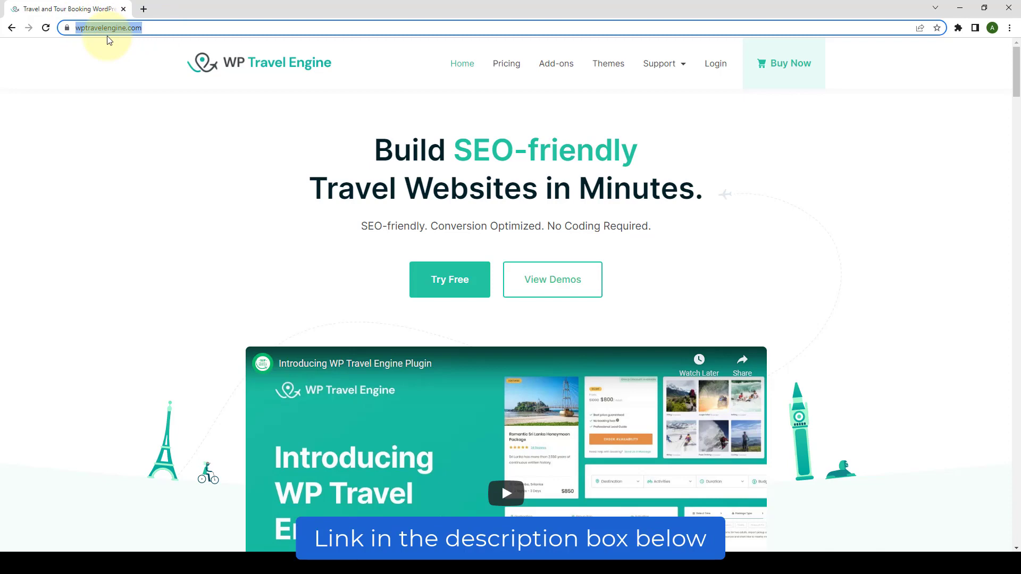
click(159, 27)
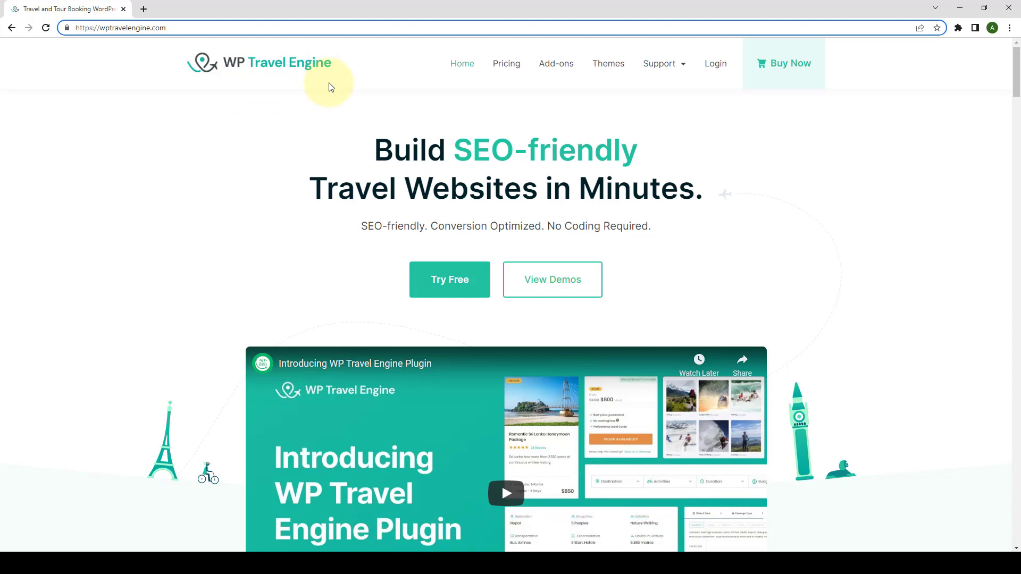
click(466, 287)
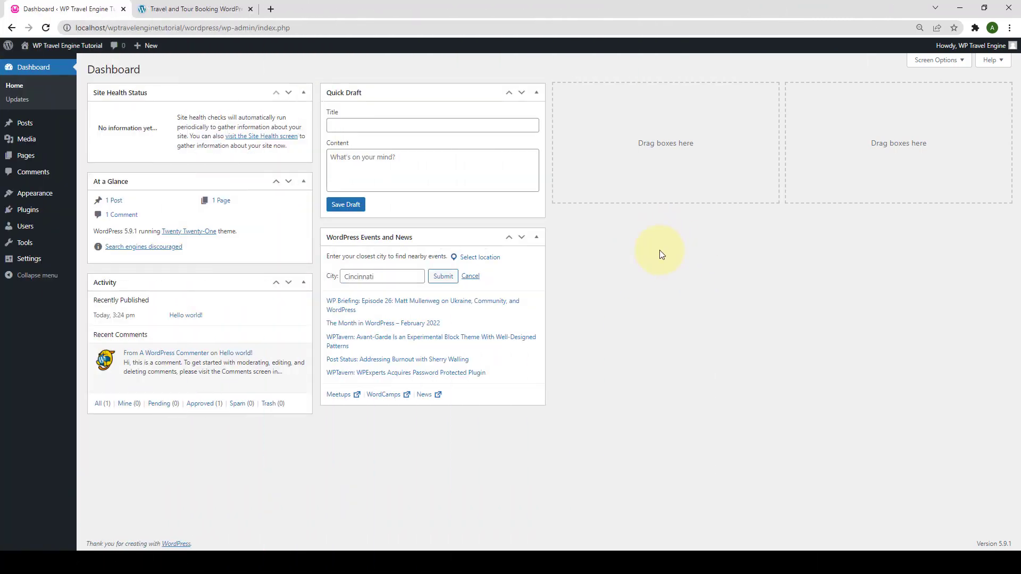
Go to Plugins > Add New in the local site's admin.
mouse_move(28, 210)
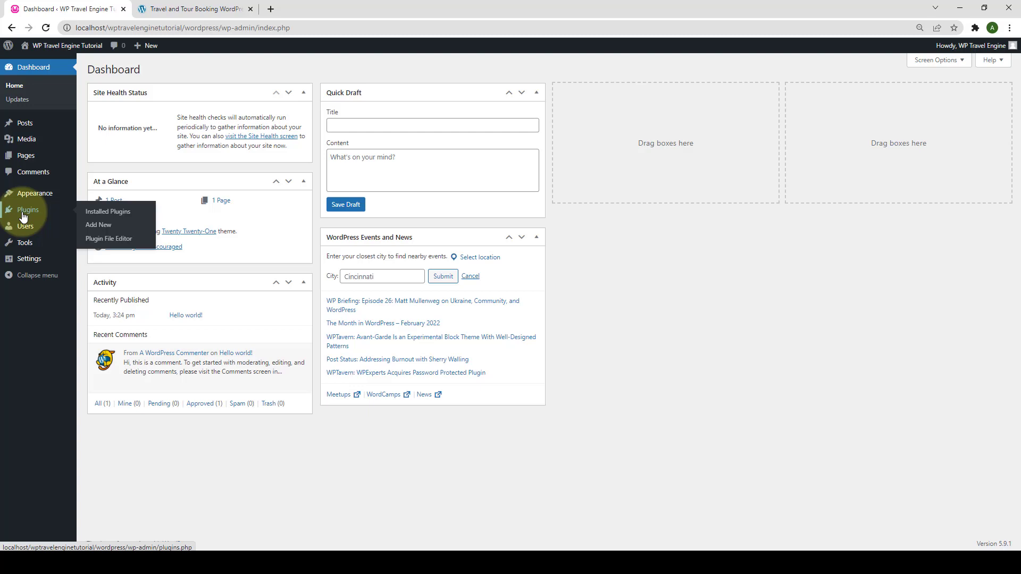
click(106, 229)
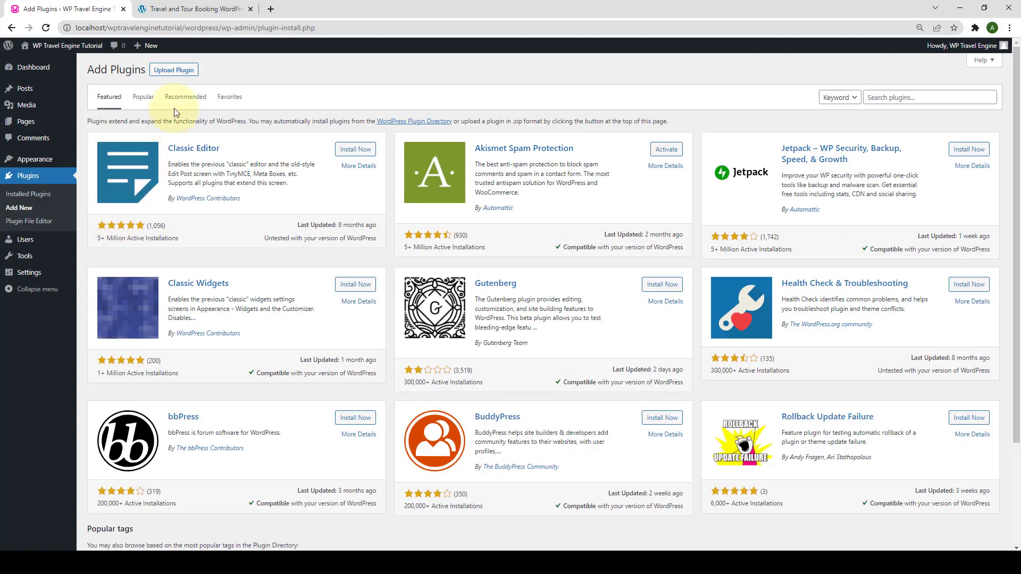
Upload wp-travel-engine.zip as a plugin and start its installation.
click(196, 74)
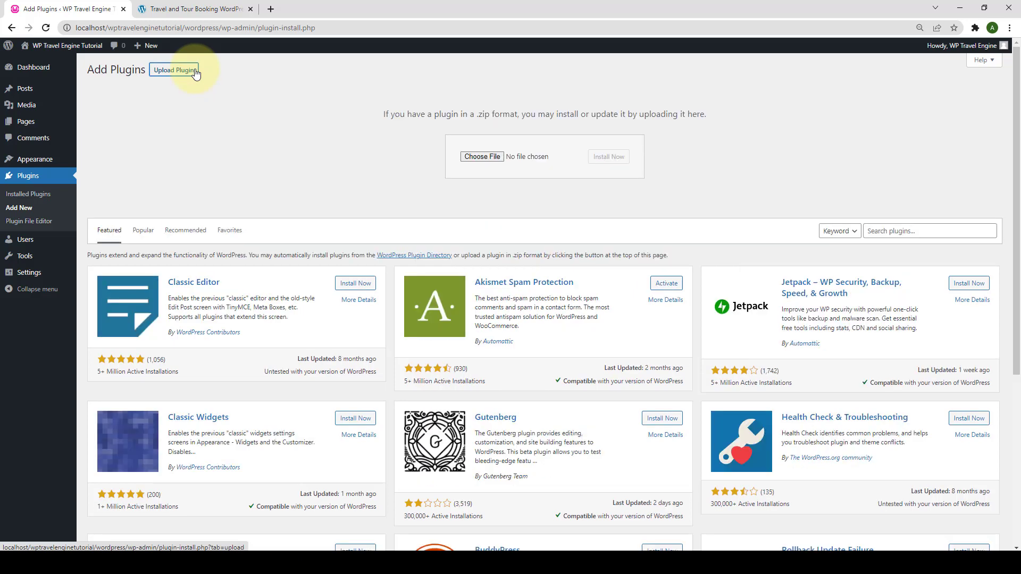
click(493, 159)
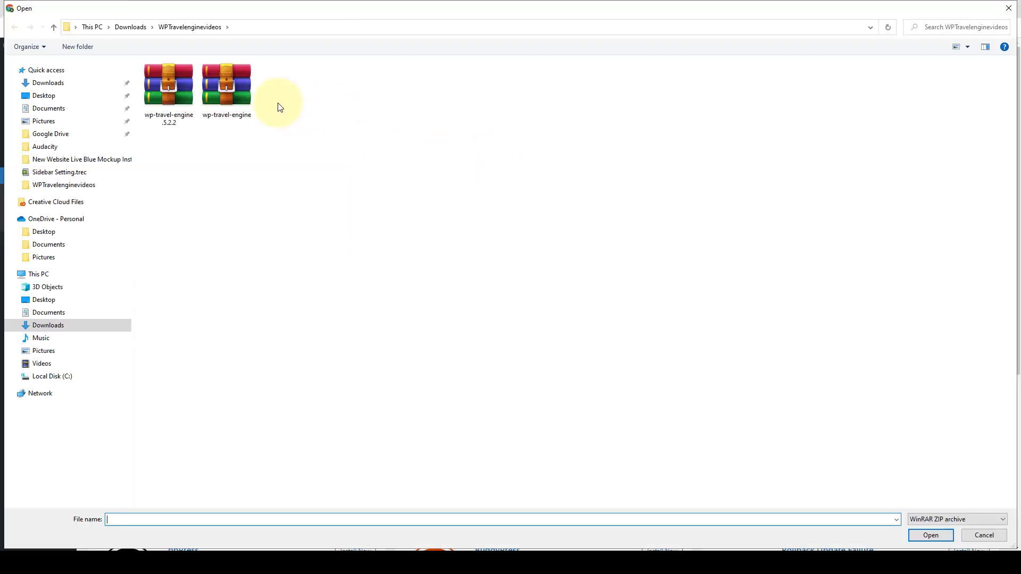
click(232, 97)
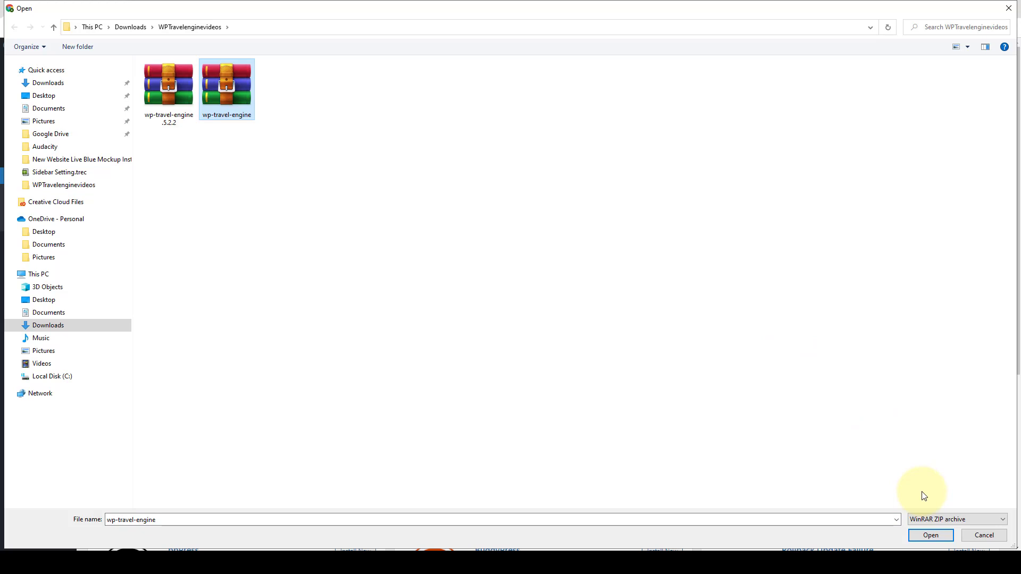
click(931, 535)
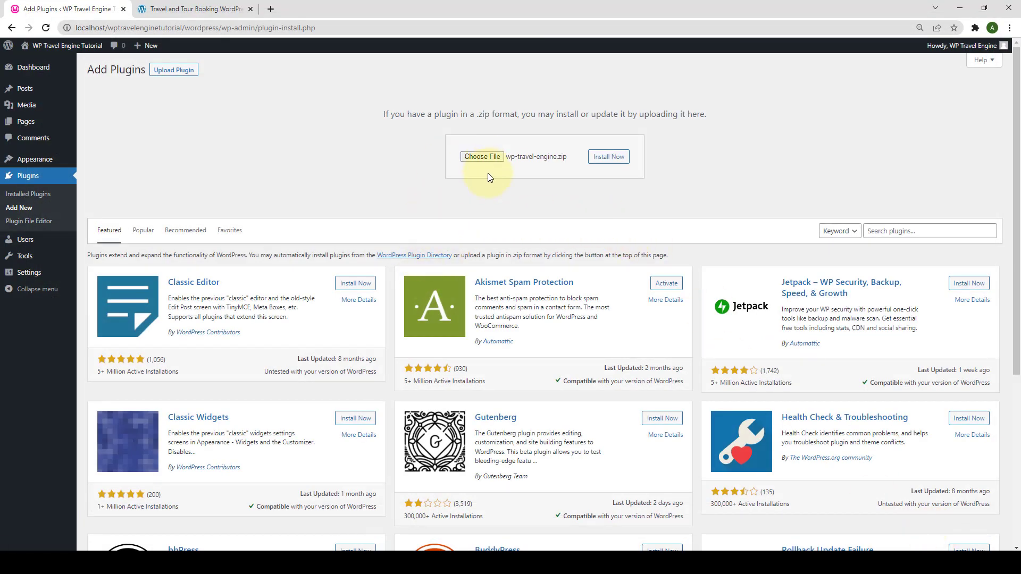
click(615, 156)
Search for wptravelengine, then install and activate WP Travel Engine – Travel and Tour Booking Plugin.
click(899, 231)
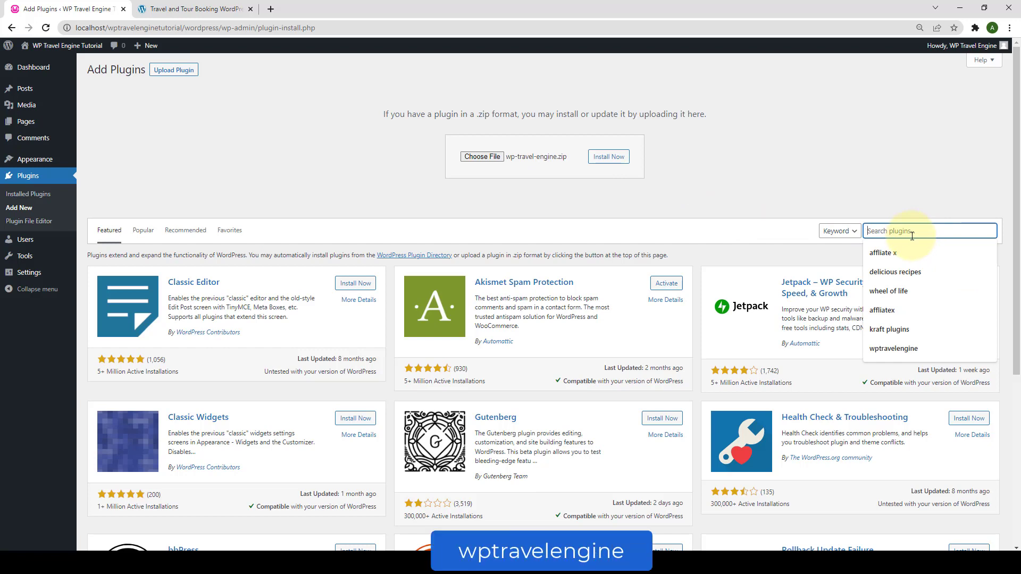
click(916, 349)
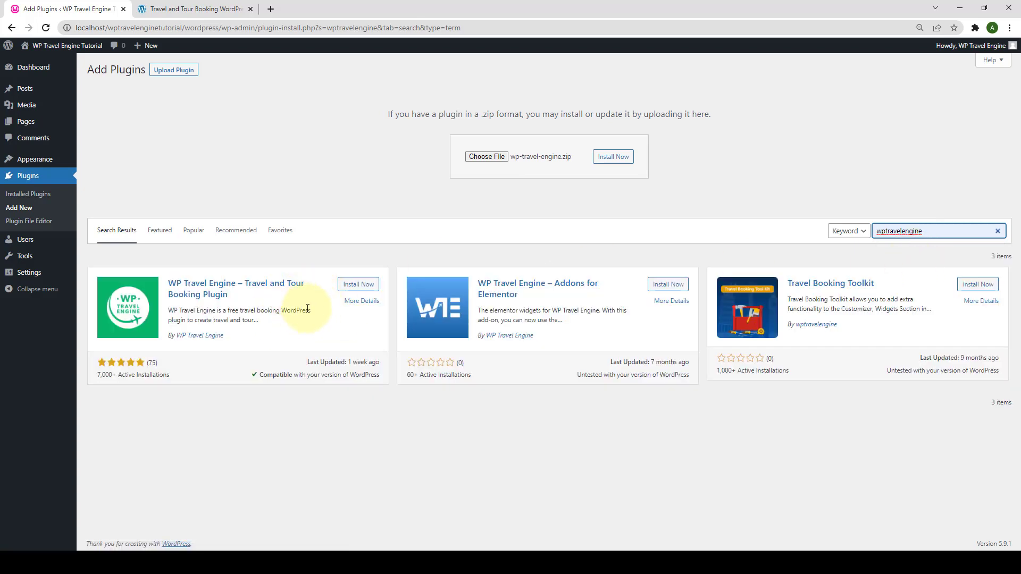
click(366, 289)
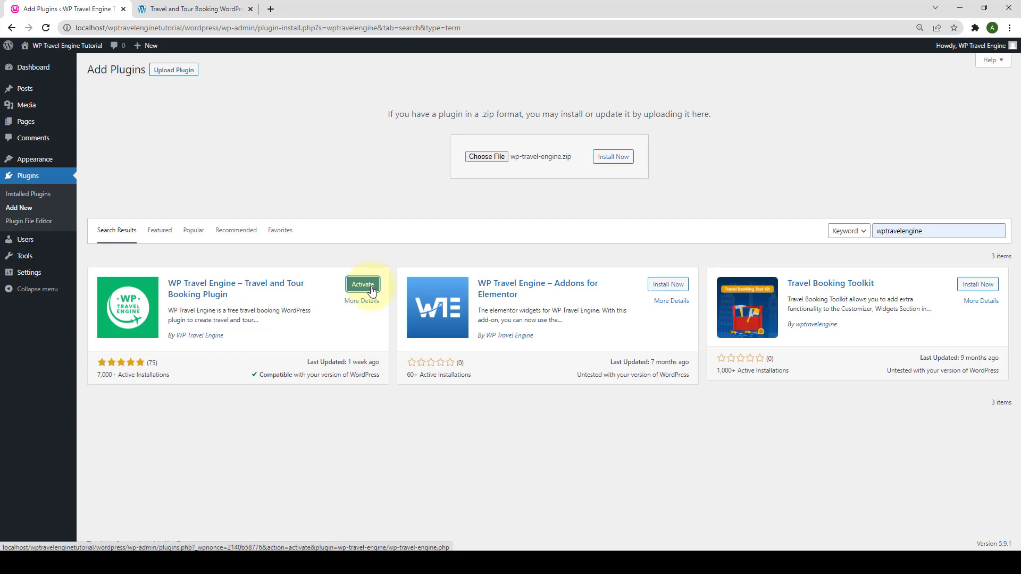
click(372, 291)
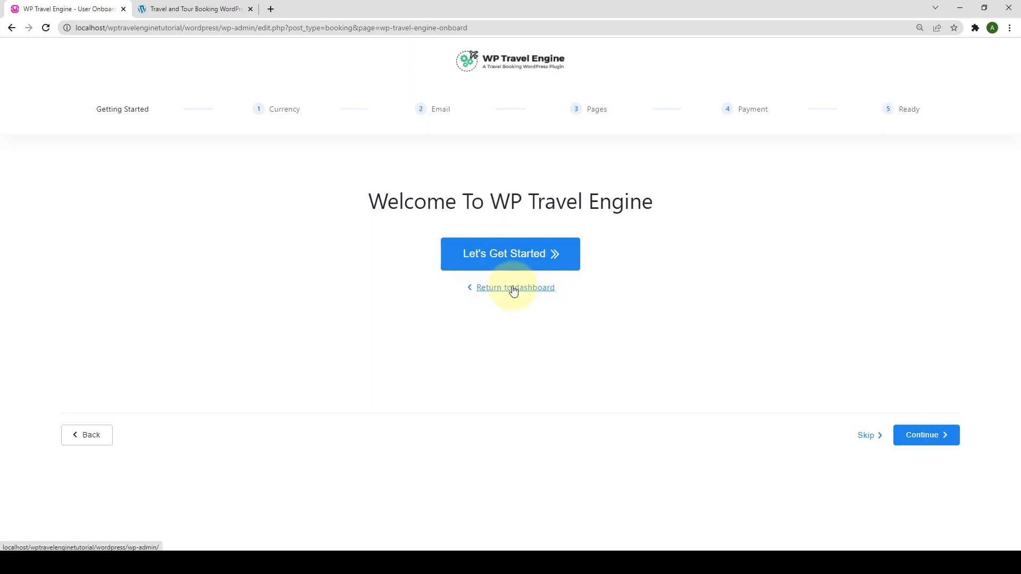
Start the WP Travel Engine setup wizard with Let's Get Started.
click(519, 254)
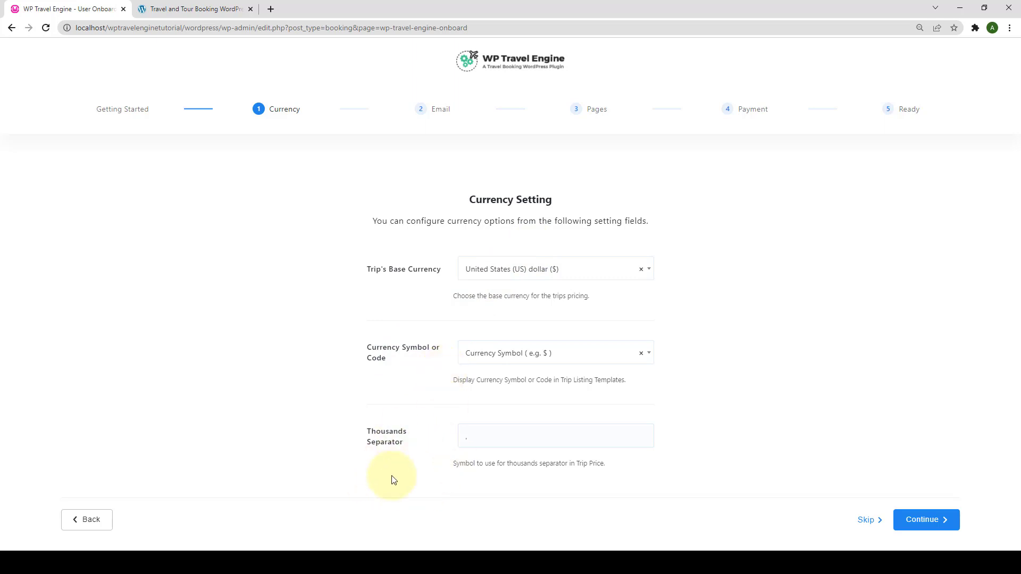
Keep US dollar as currency and the default email settings, advancing to Page Setting.
click(921, 526)
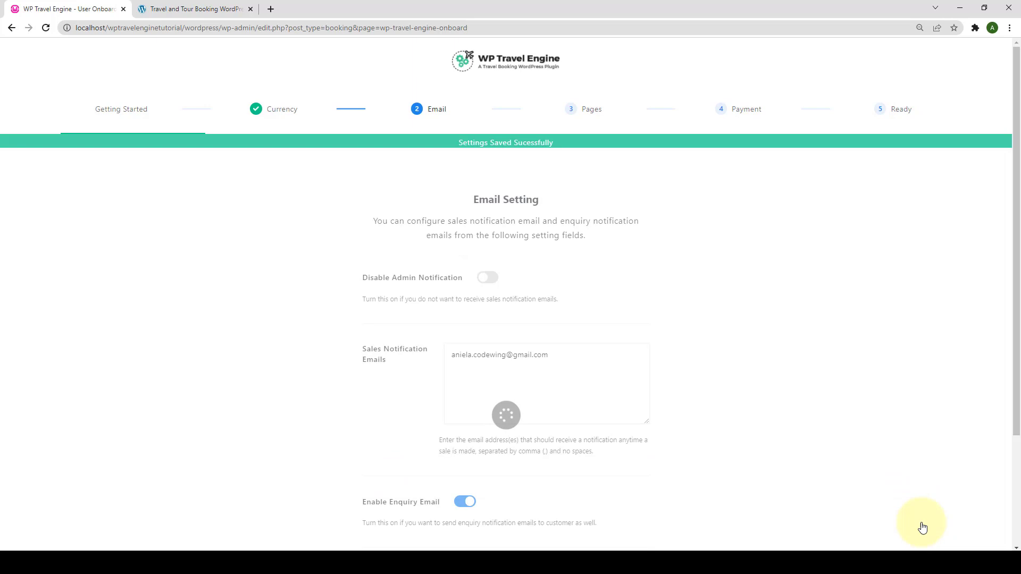
scroll(492, 196, down, 1)
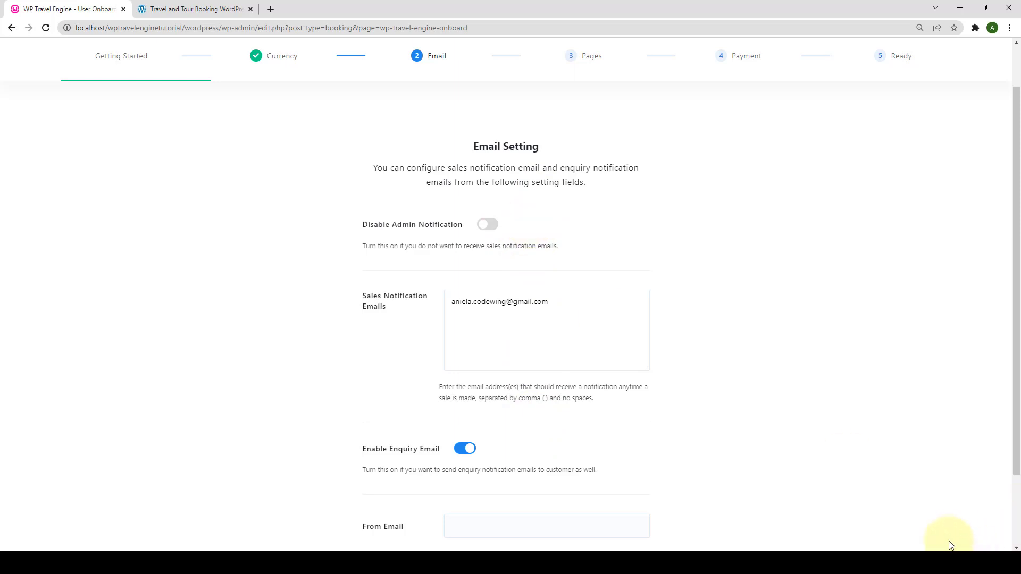
scroll(947, 540, down, 2)
click(922, 538)
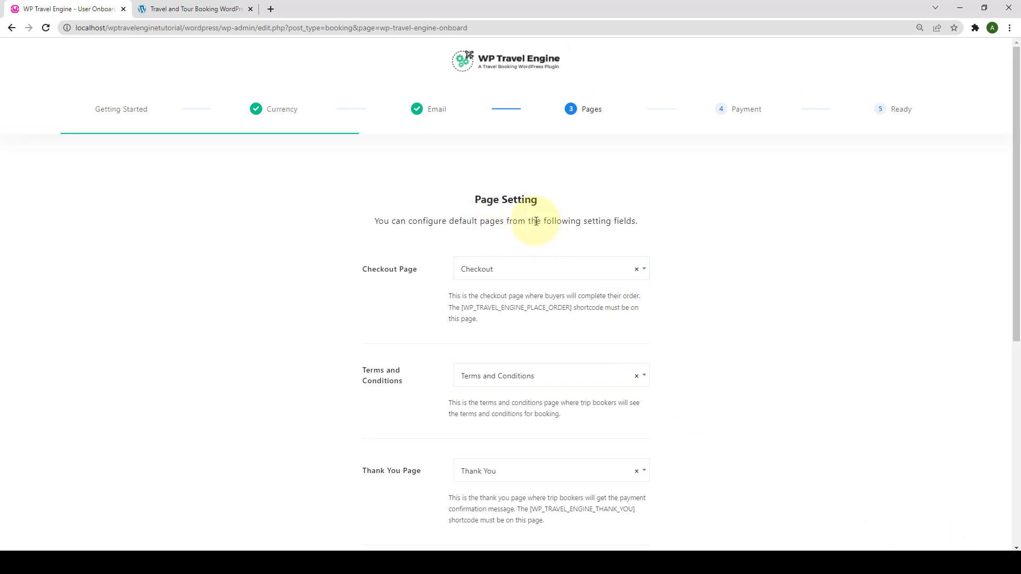
Save the default Checkout, Terms and Conditions and Thank You page assignments.
scroll(524, 224, down, 3)
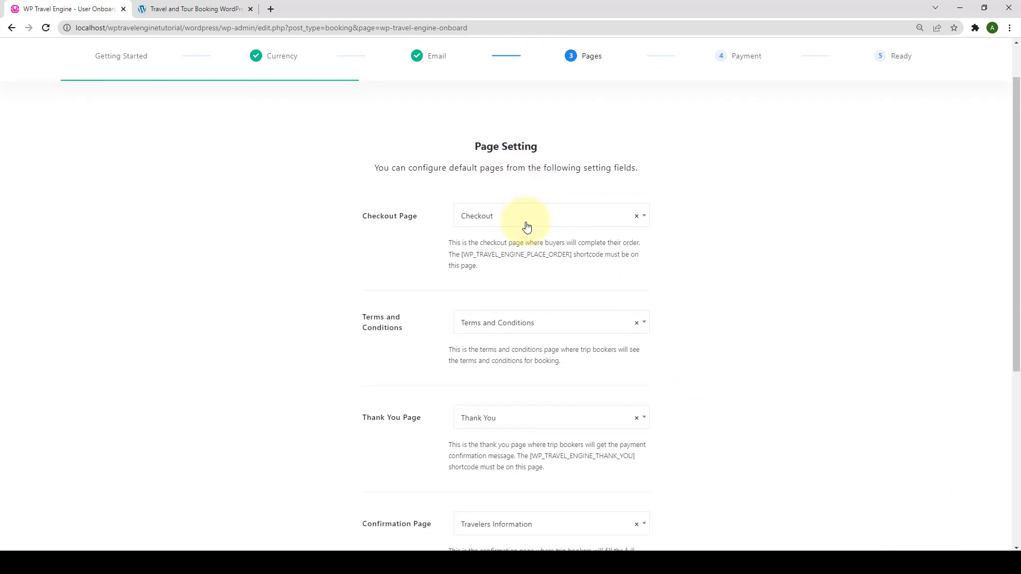
scroll(533, 241, down, 3)
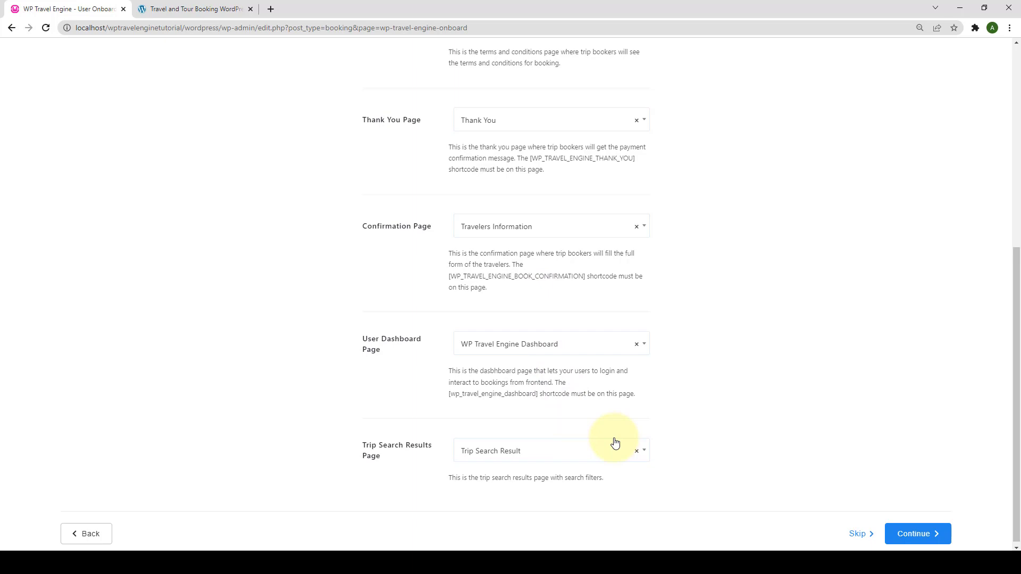
scroll(614, 443, up, 6)
scroll(765, 446, down, 3)
scroll(765, 446, down, 3)
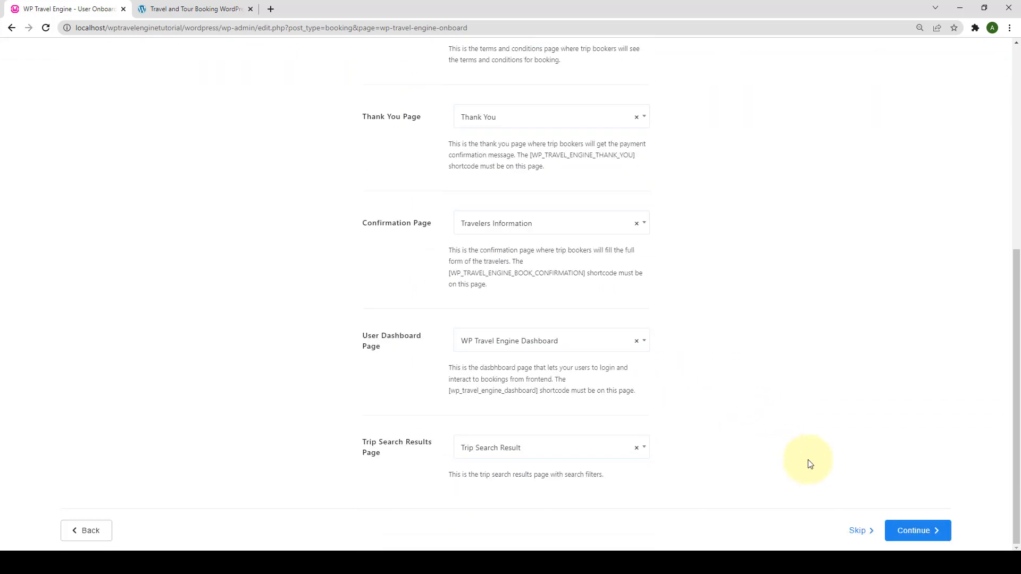
click(924, 531)
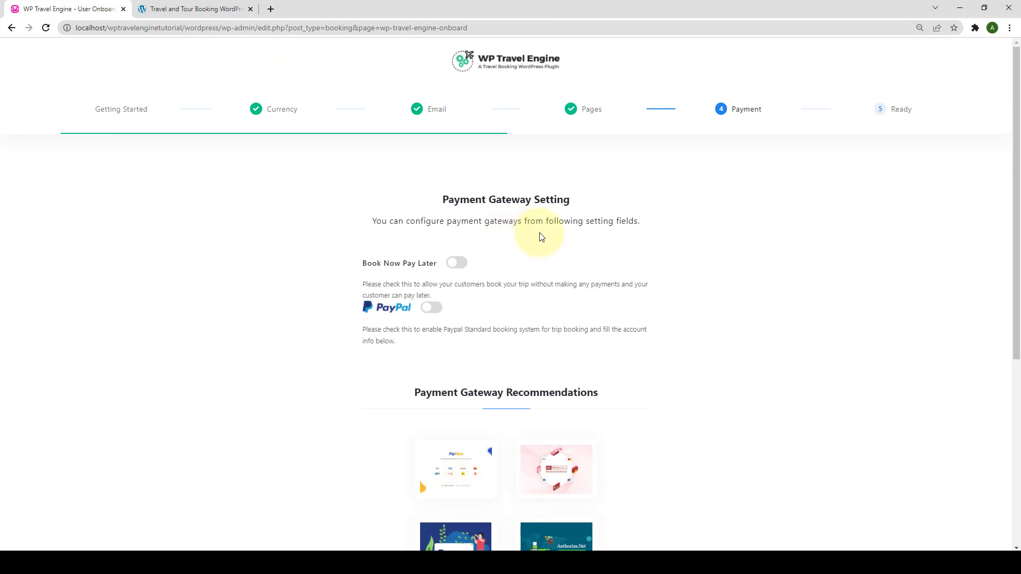
Enable Book Now Pay Later and PayPal, then save the payment settings.
scroll(538, 235, down, 1)
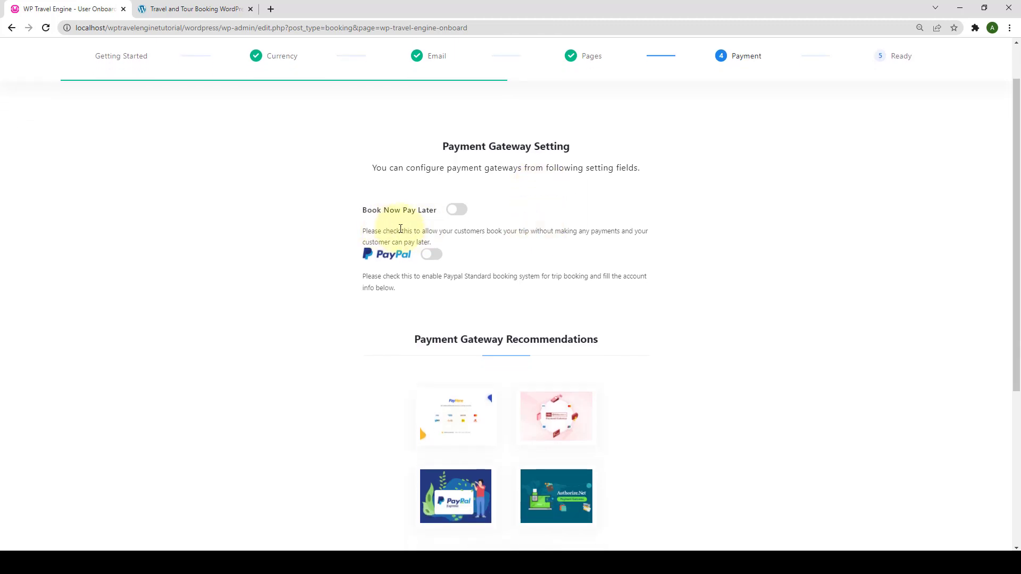
click(465, 210)
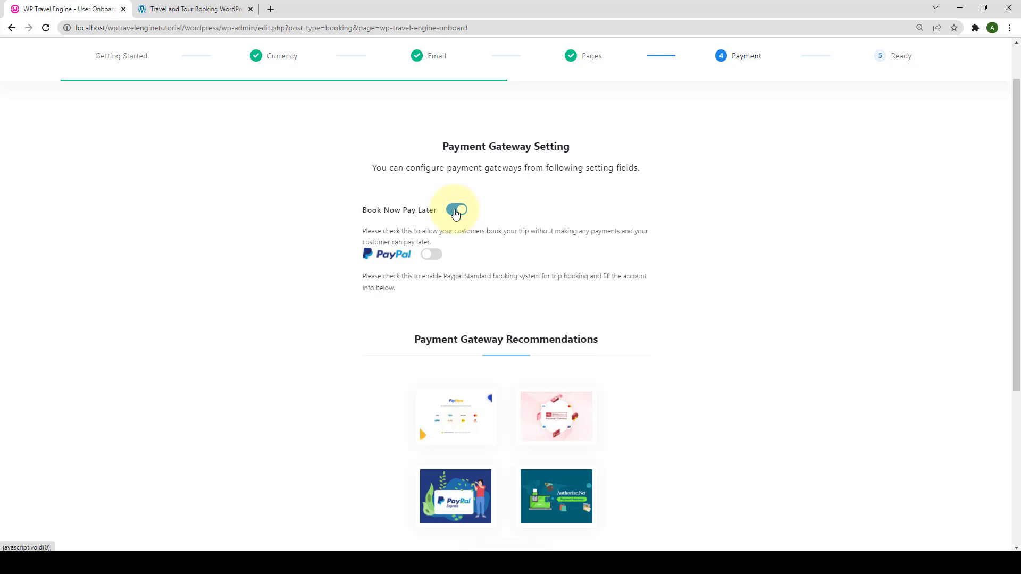
click(432, 256)
scroll(439, 268, down, 1)
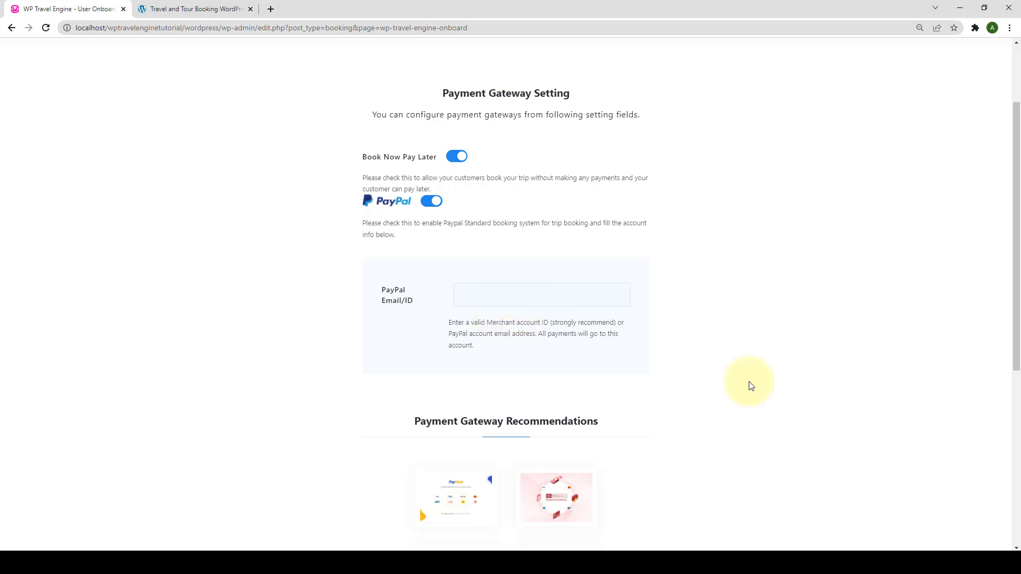
scroll(969, 440, down, 6)
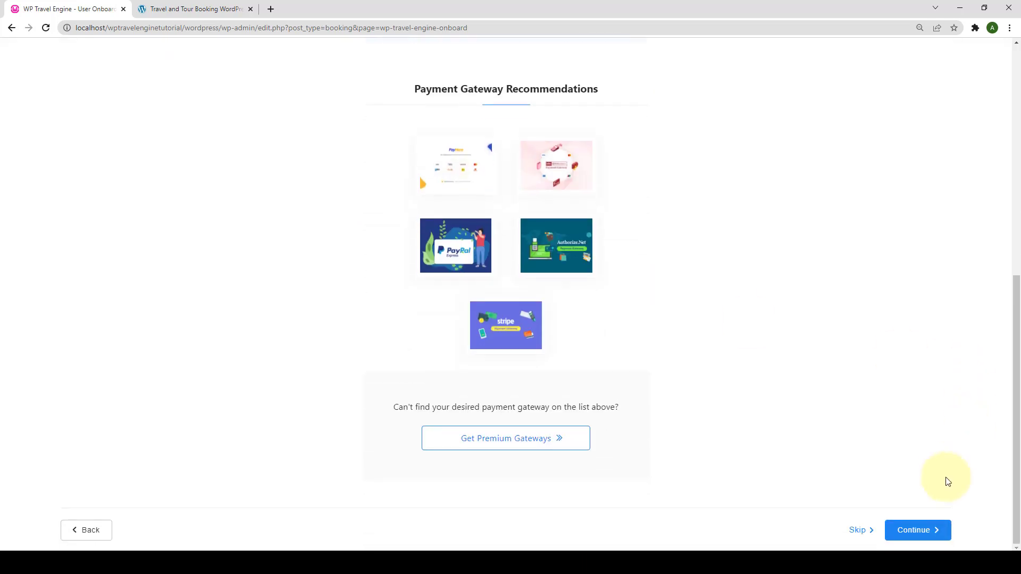
click(931, 530)
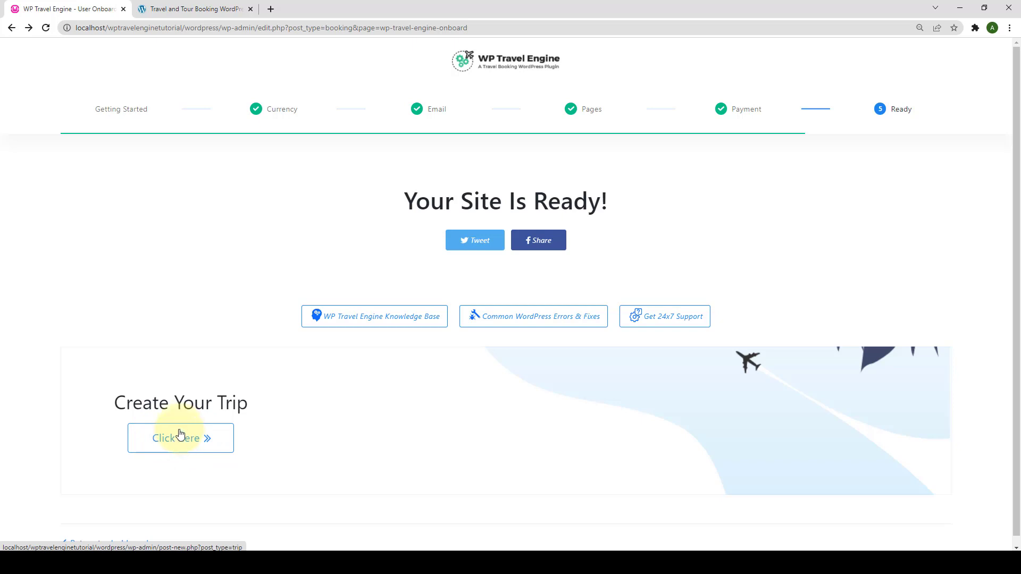
Leave the finished wizard through the 'Return to dashboard' link.
click(114, 543)
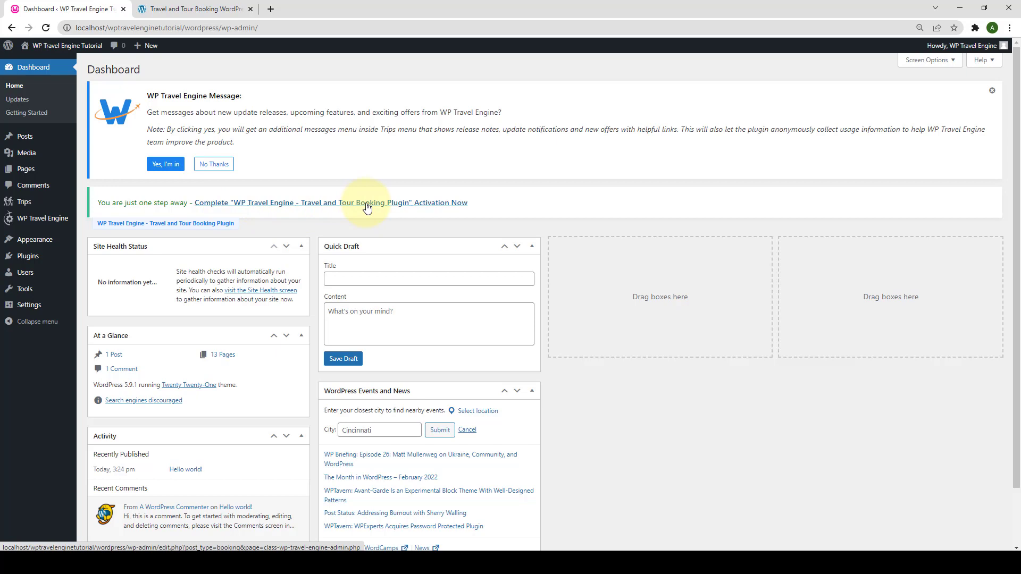
Complete the plugin activation via 'Activation Now' and accept the Freemius opt-in.
click(444, 206)
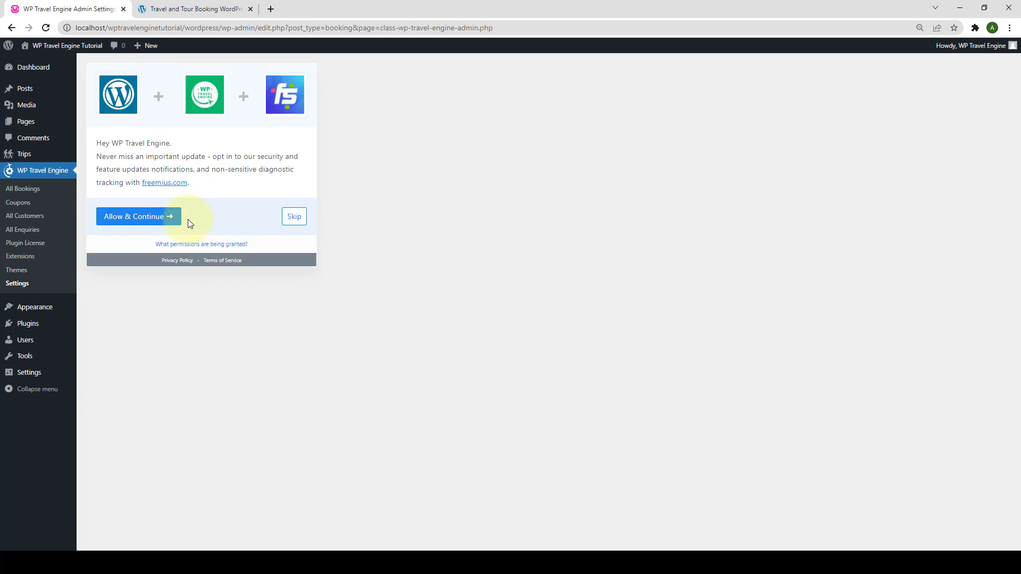
click(167, 222)
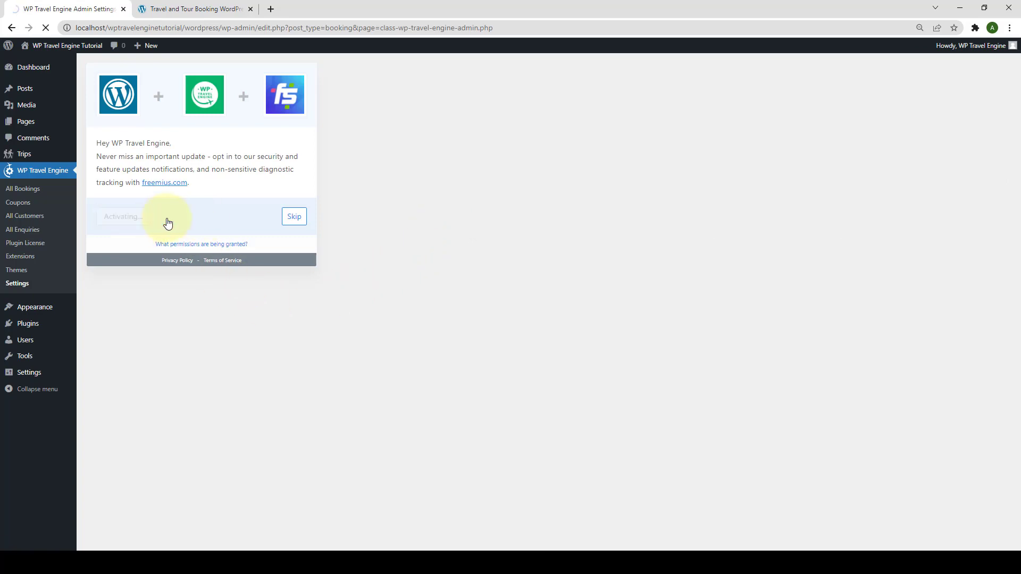
scroll(266, 265, down, 4)
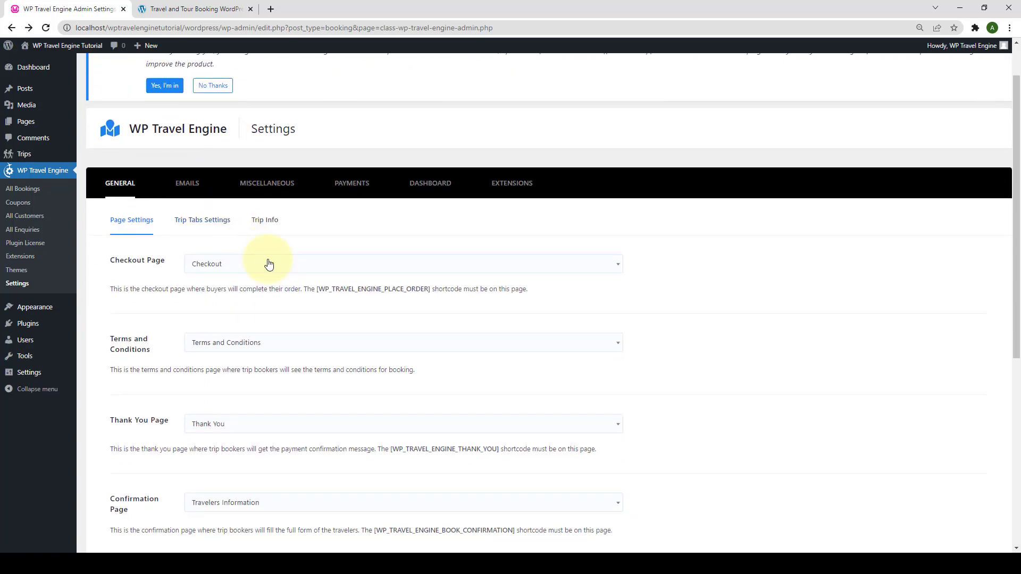
scroll(311, 308, down, 3)
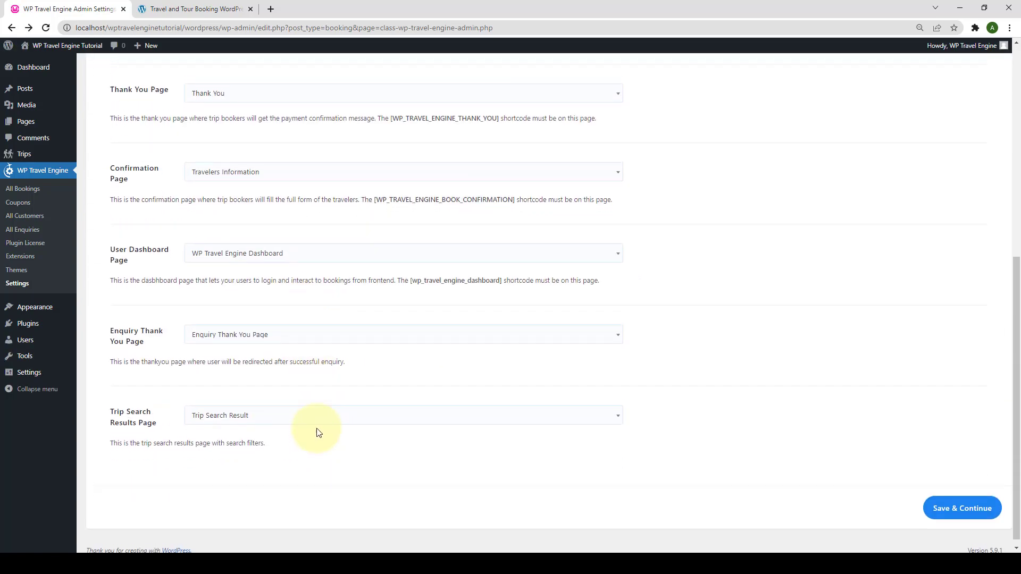
scroll(319, 428, up, 4)
scroll(317, 415, up, 3)
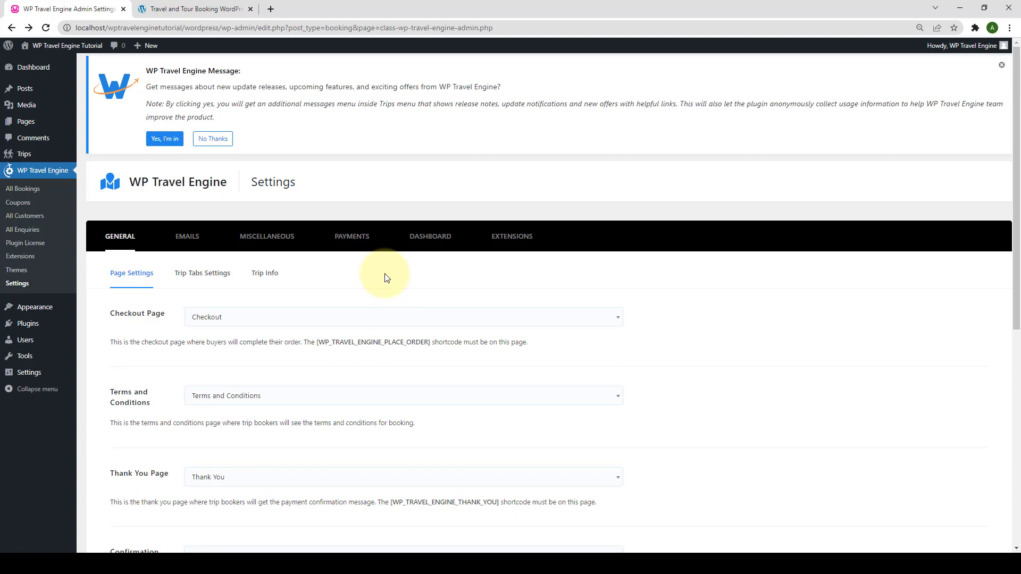
Return to the Dashboard and browse the WP Travel Engine and Trips submenus, choosing Activities.
mouse_move(24, 65)
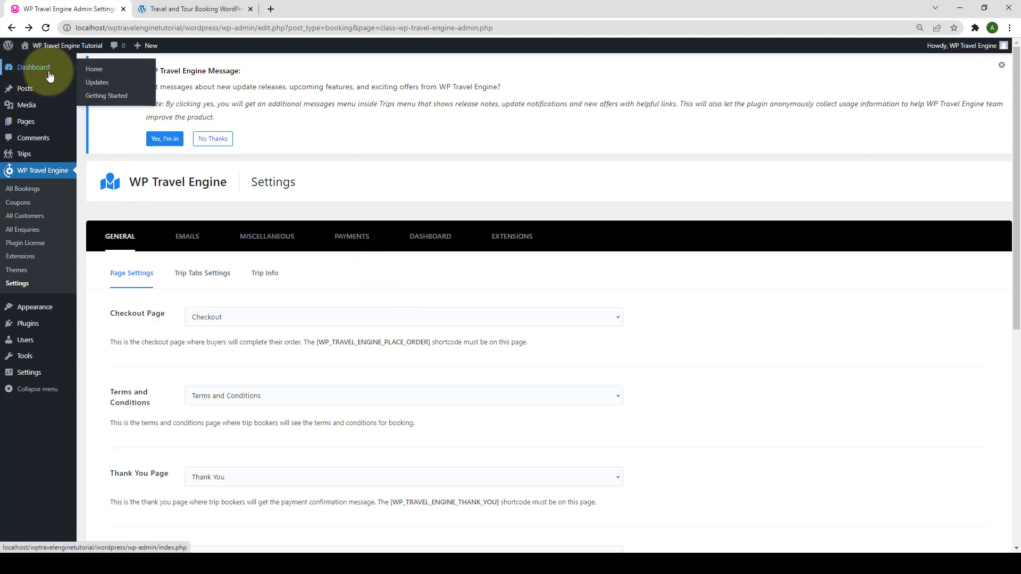
click(50, 76)
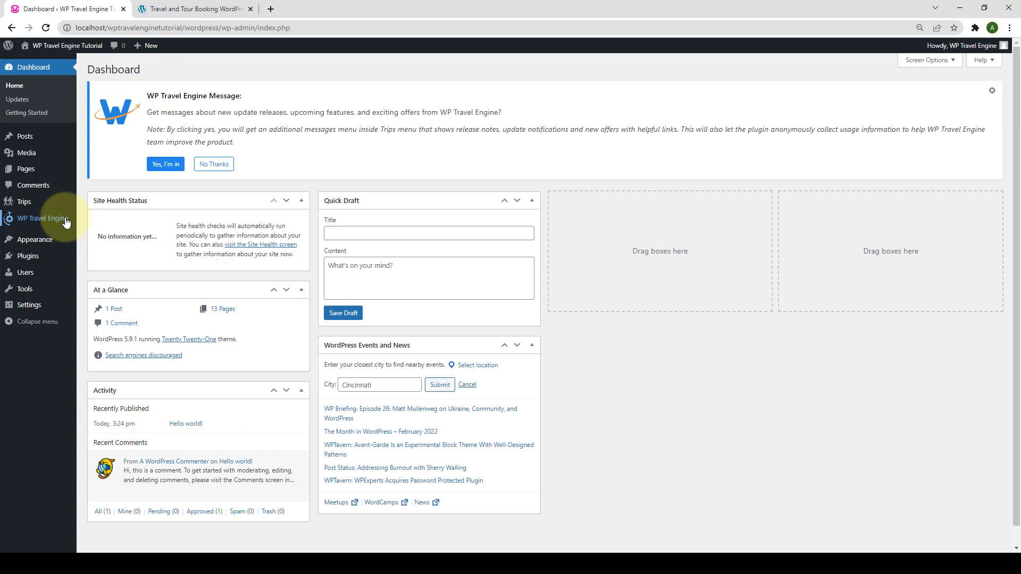
mouse_move(66, 222)
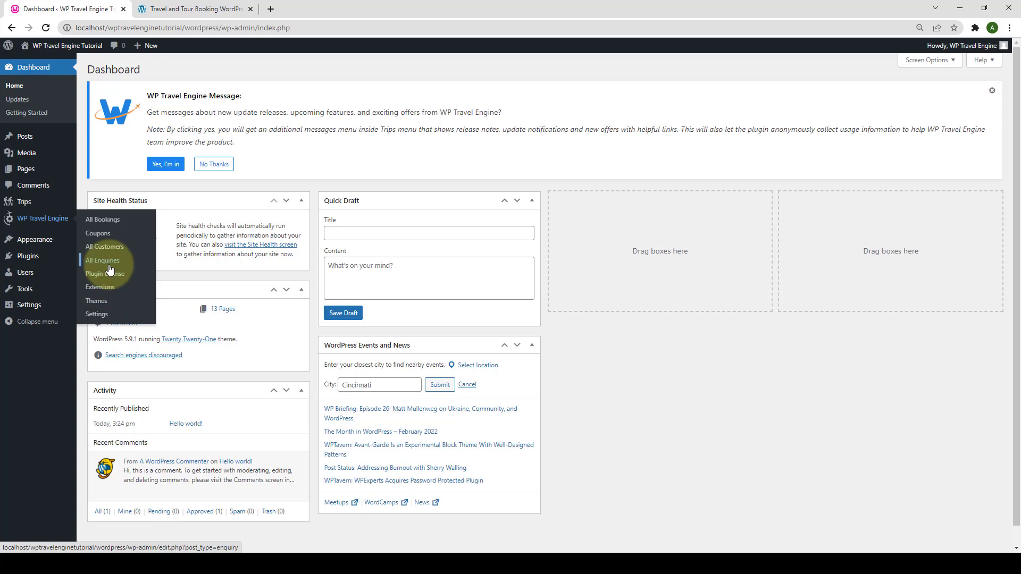
mouse_move(43, 206)
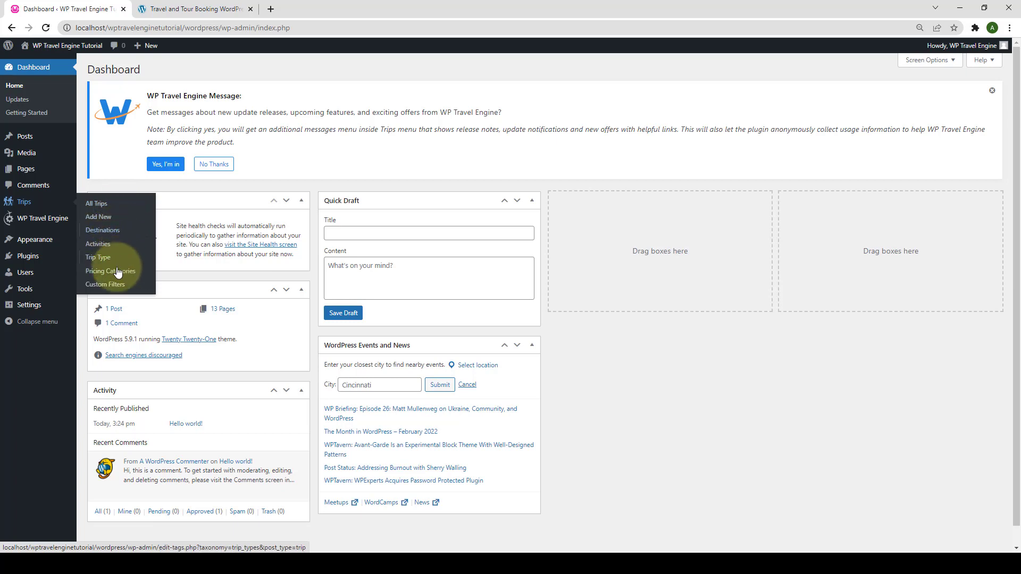
click(119, 246)
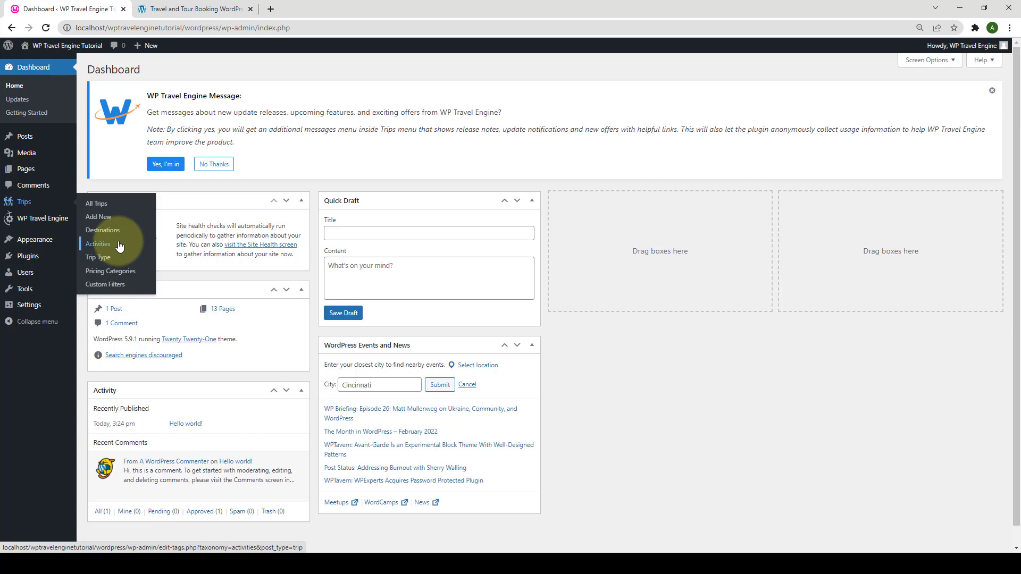